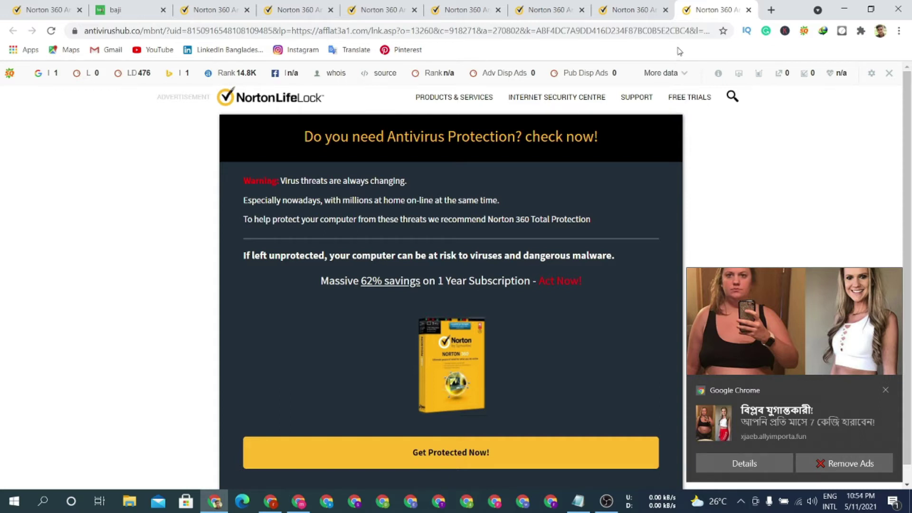
Close the Norton 360 browser window and try to remove the Chrome ad notifications, closing each page they open
left_click(892, 12)
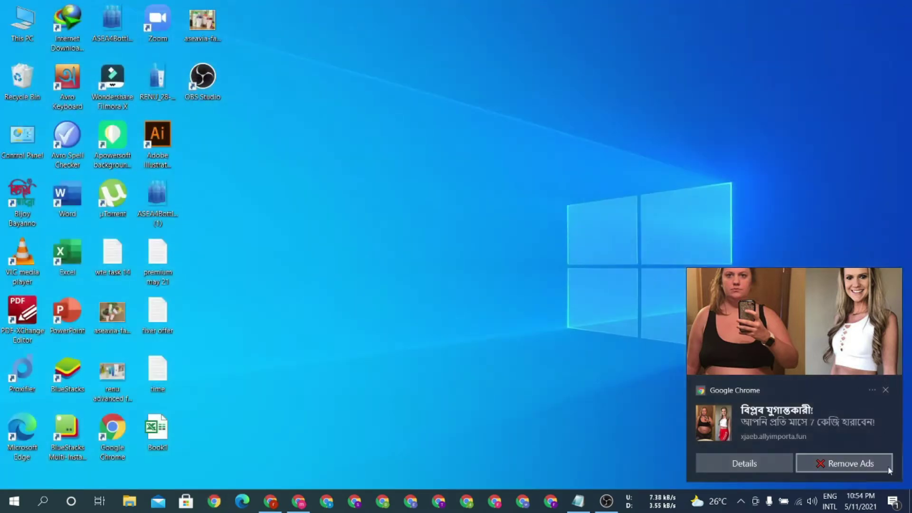
left_click(850, 463)
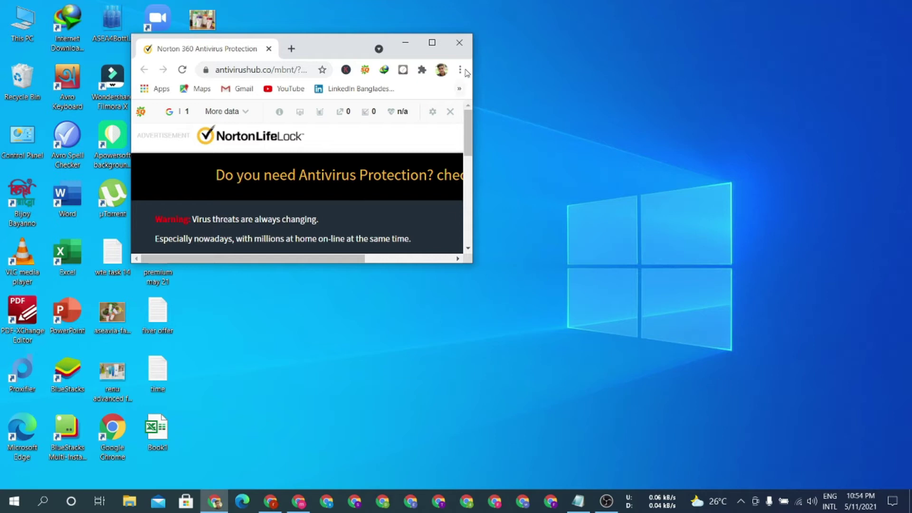
left_click(459, 42)
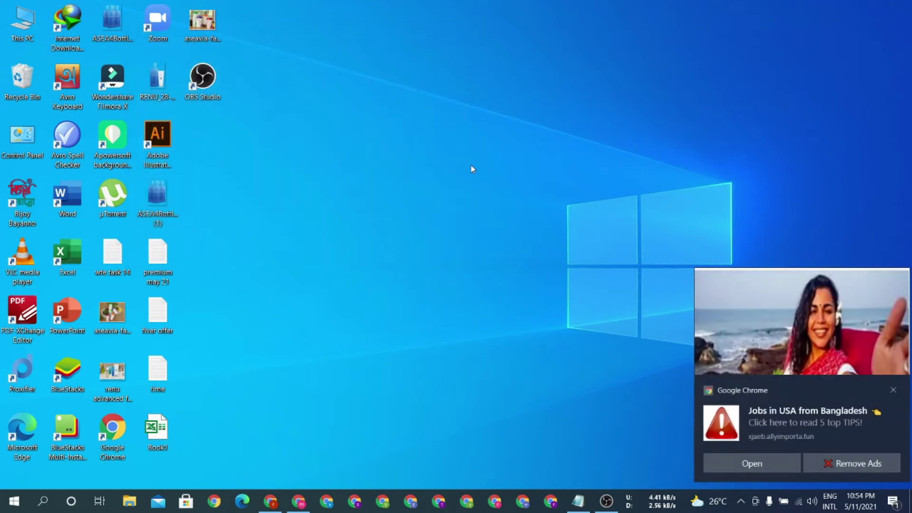
left_click(851, 464)
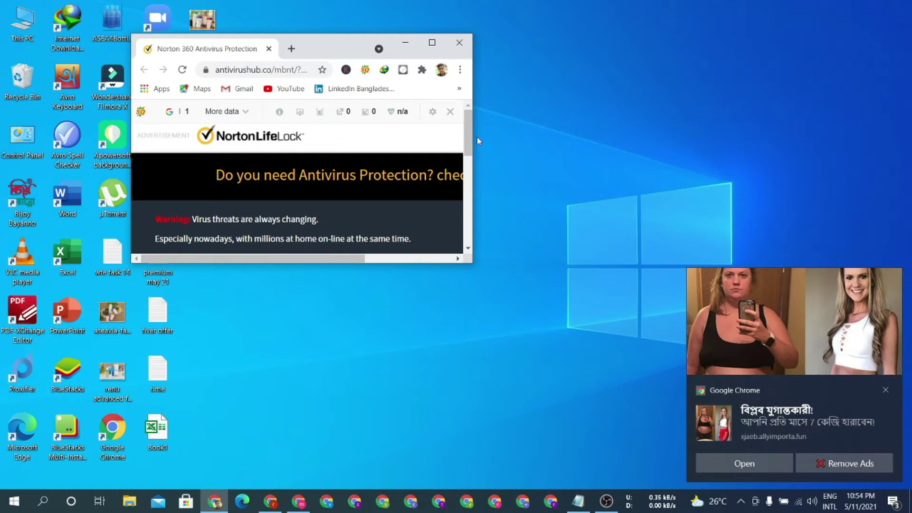
left_click(460, 42)
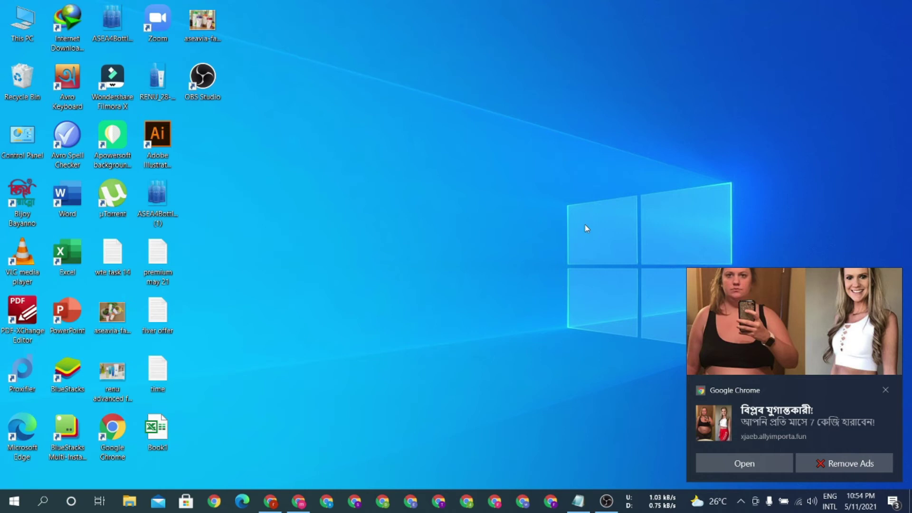
Choose Remove Ads on the remaining notification, maximize the browser window it opens, and open Chrome's settings in a new tab
left_click(843, 463)
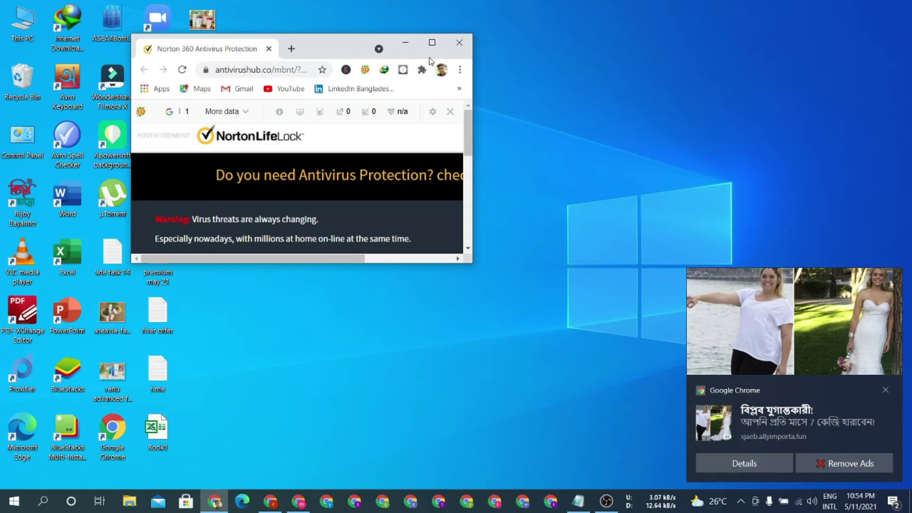
left_click(432, 42)
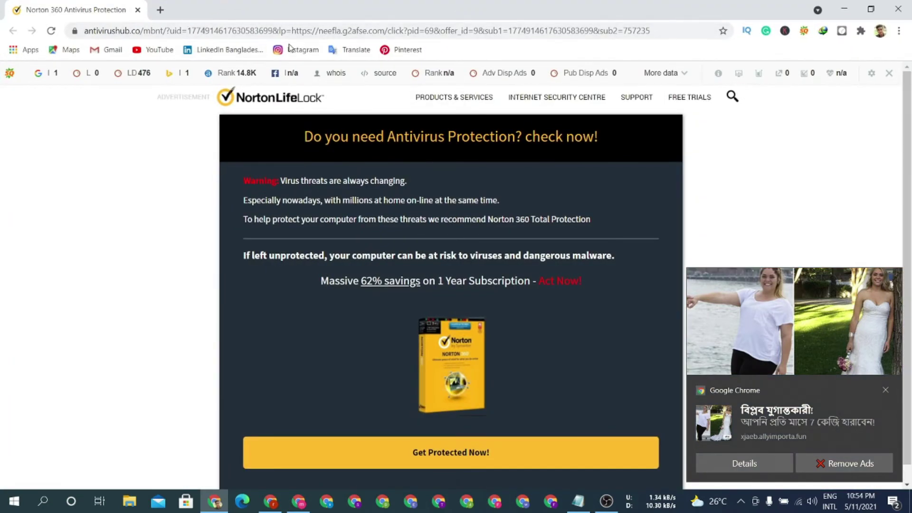
left_click(159, 9)
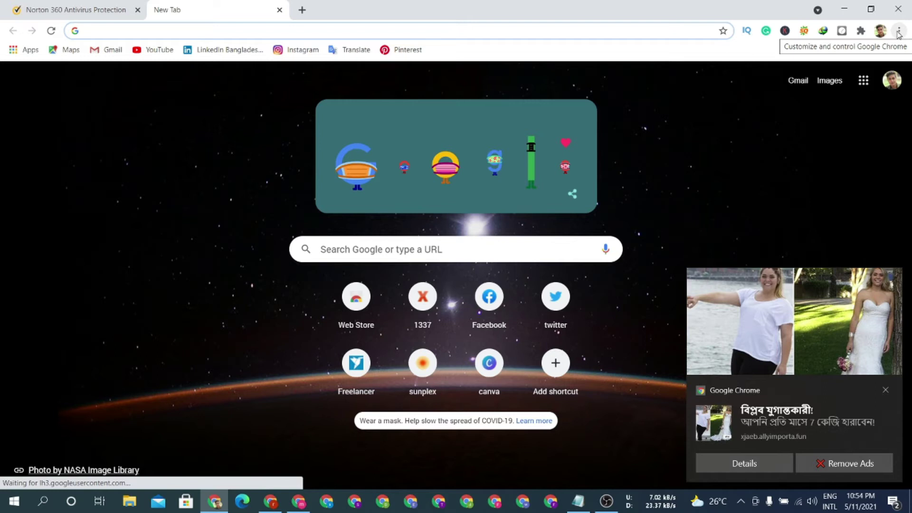
left_click(897, 32)
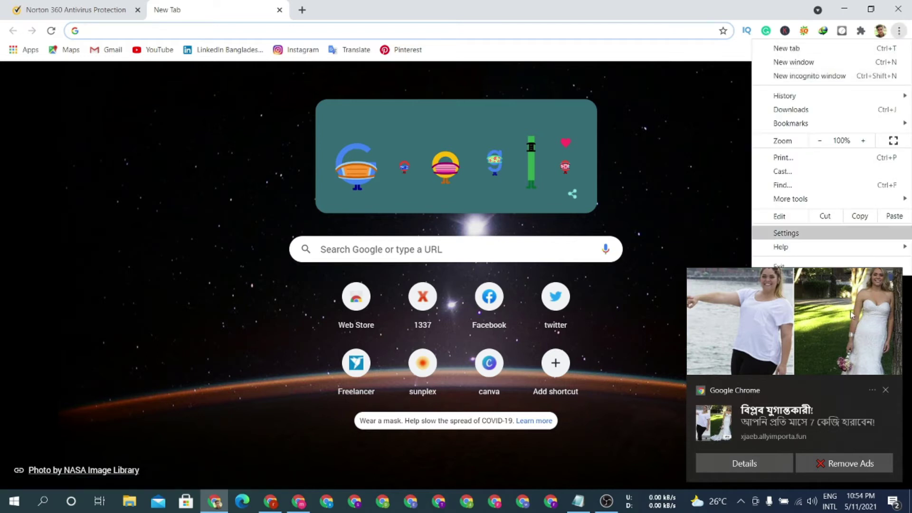
left_click(785, 233)
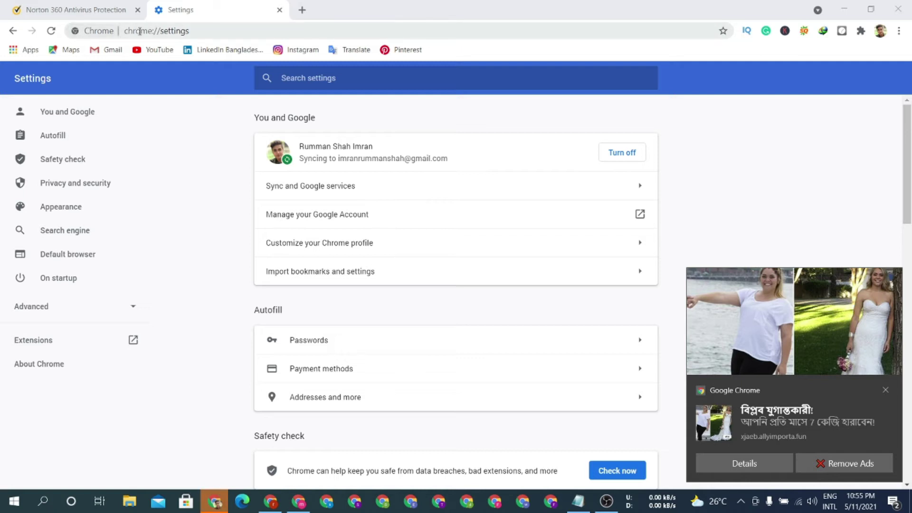
Try to reach the notification settings directly through the address chrome://settings/notifications
left_click(209, 32)
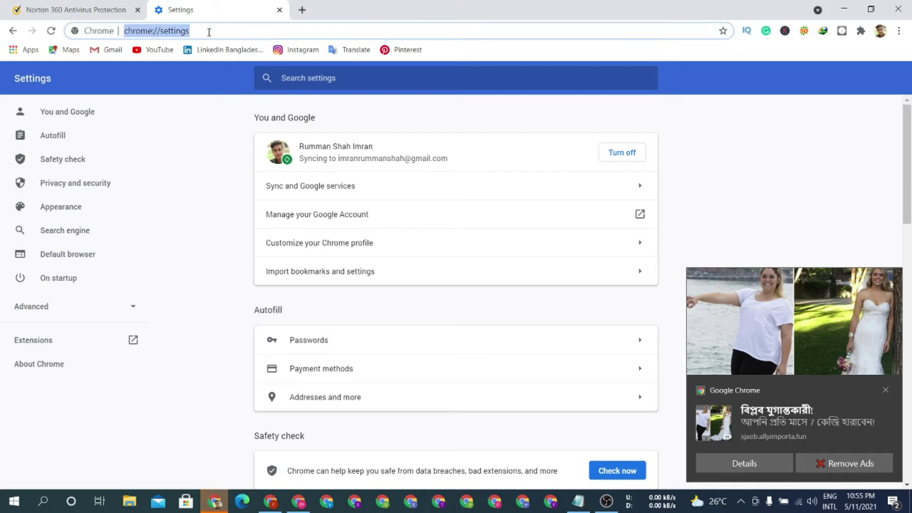
left_click(208, 29)
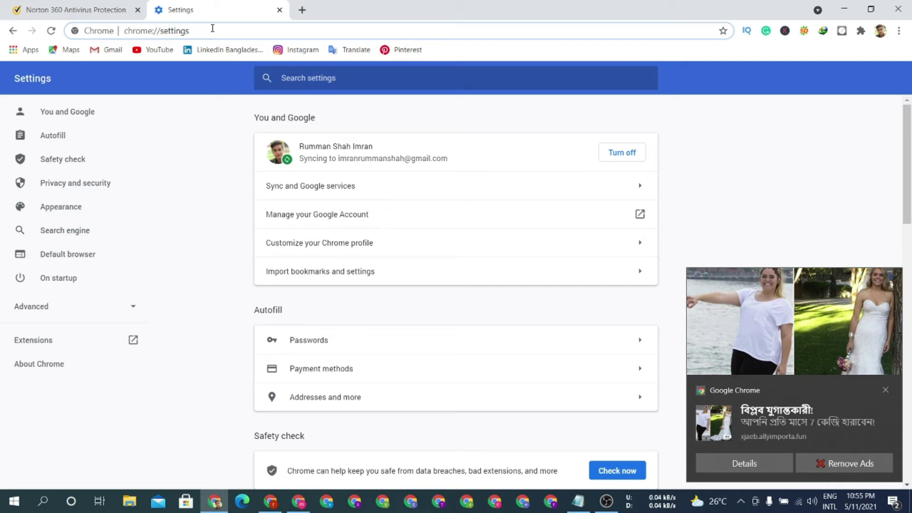
type("/")
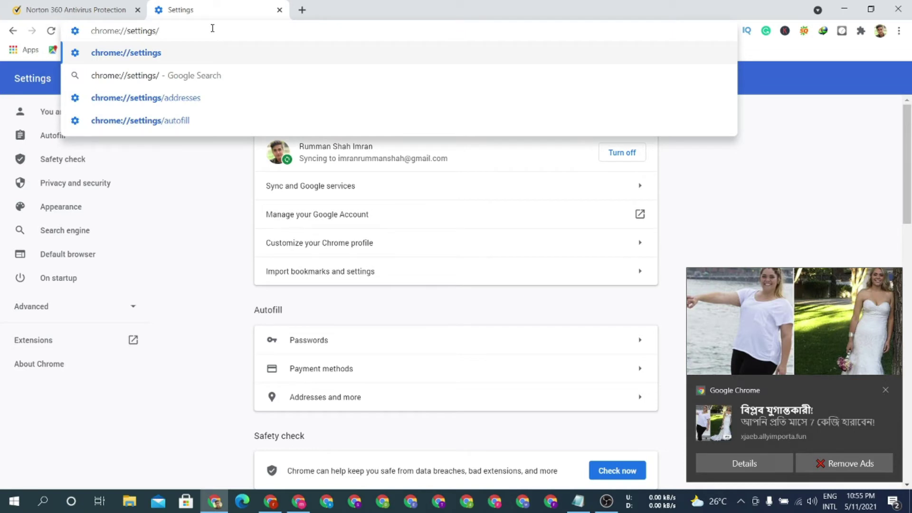
type("notificat")
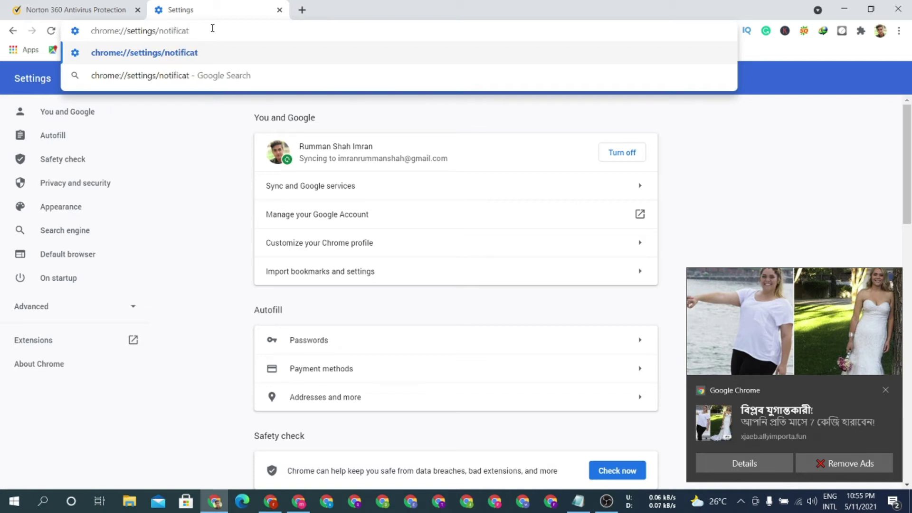
type("ions")
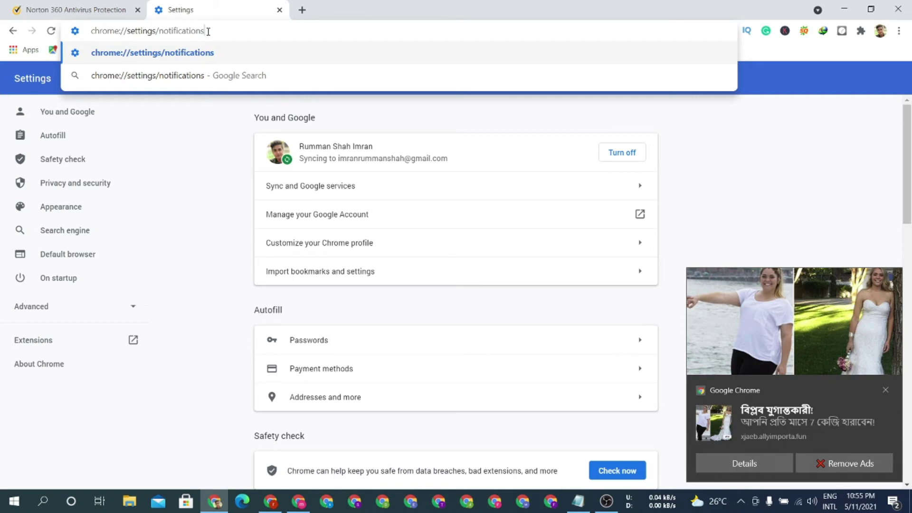
key("Return")
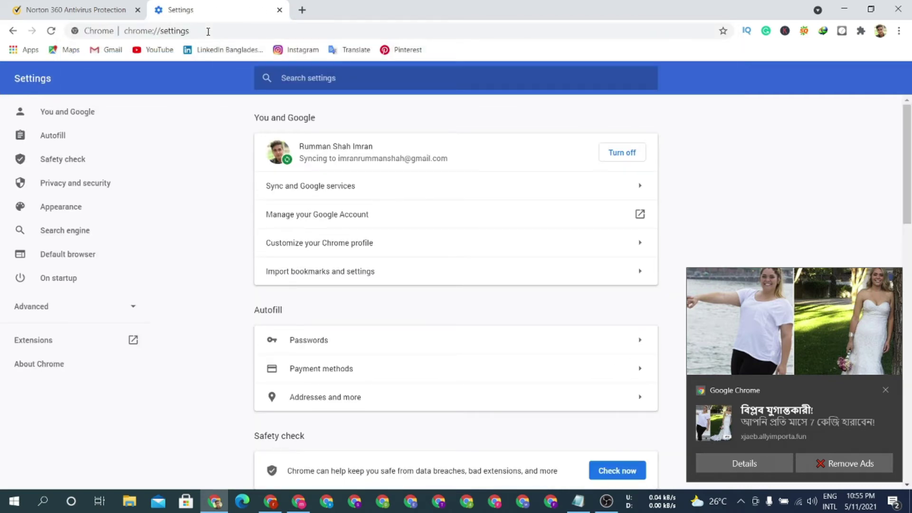
Open Site Settings under Privacy and security and go to the Notifications permission
scroll(405, 351, "down", 1)
scroll(406, 352, "up", 1)
scroll(240, 297, "down", 6)
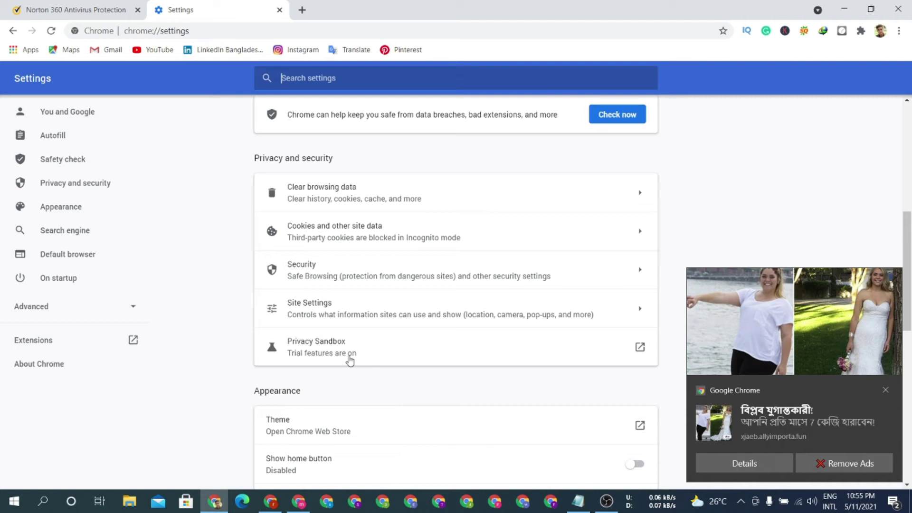
left_click(641, 311)
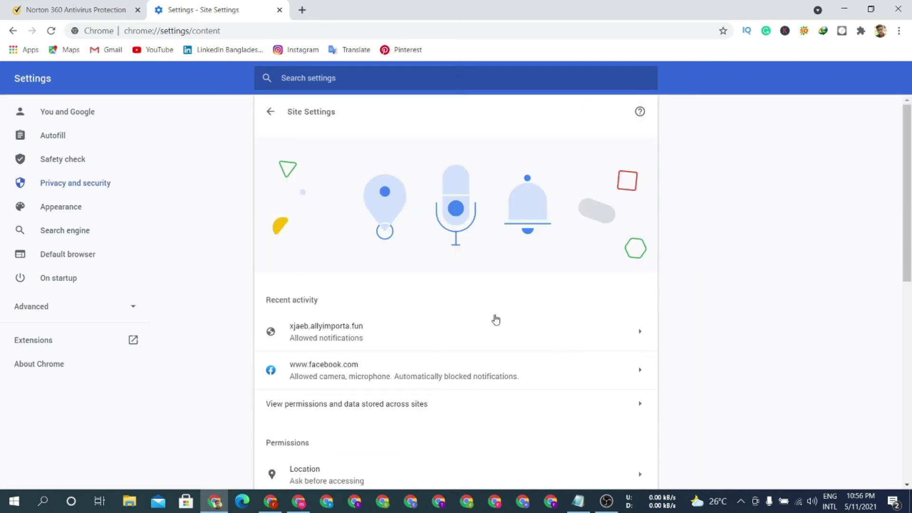
scroll(494, 316, "down", 5)
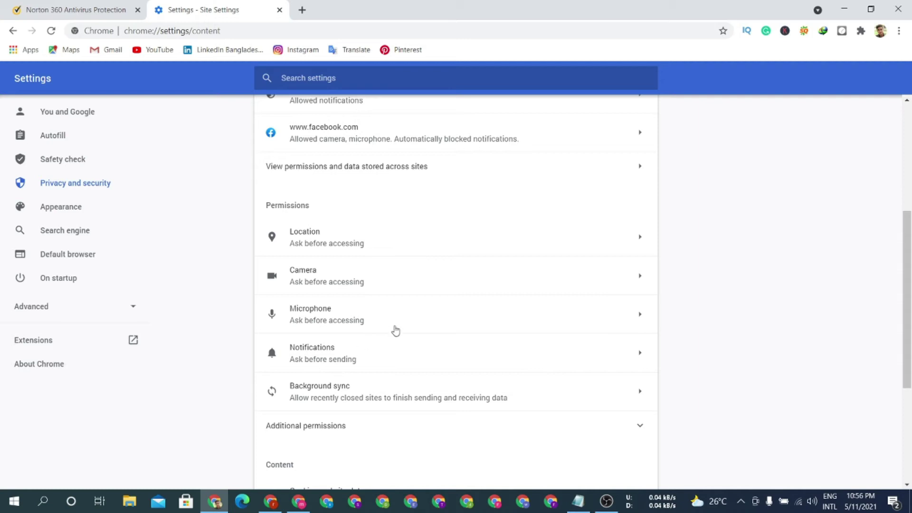
scroll(394, 329, "up", 5)
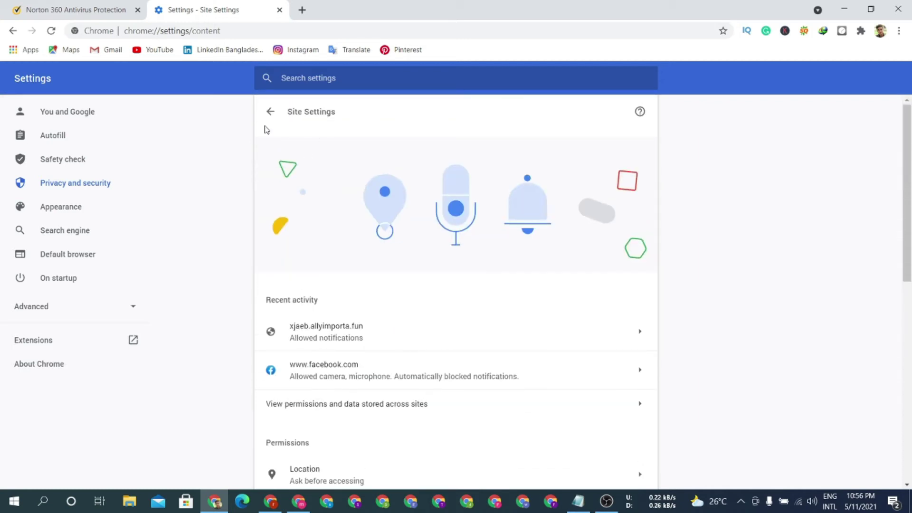
scroll(364, 305, "down", 1)
scroll(365, 305, "down", 5)
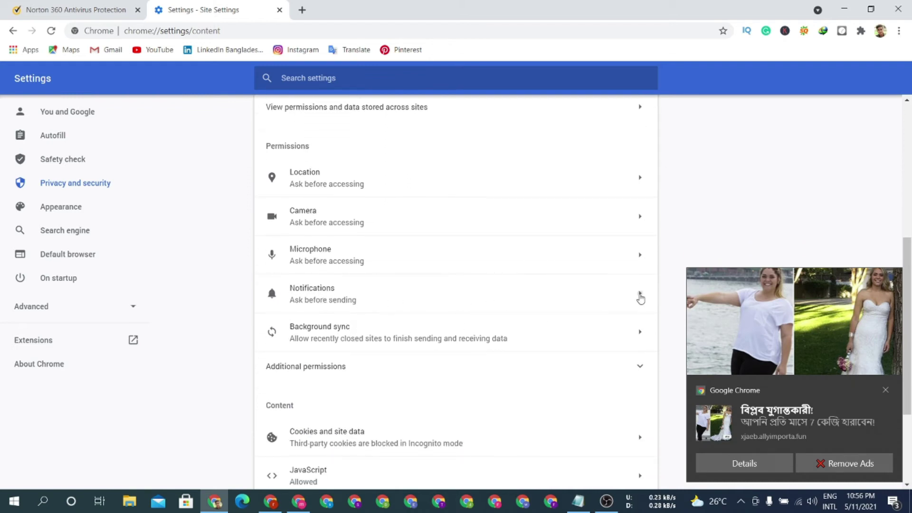
left_click(640, 299)
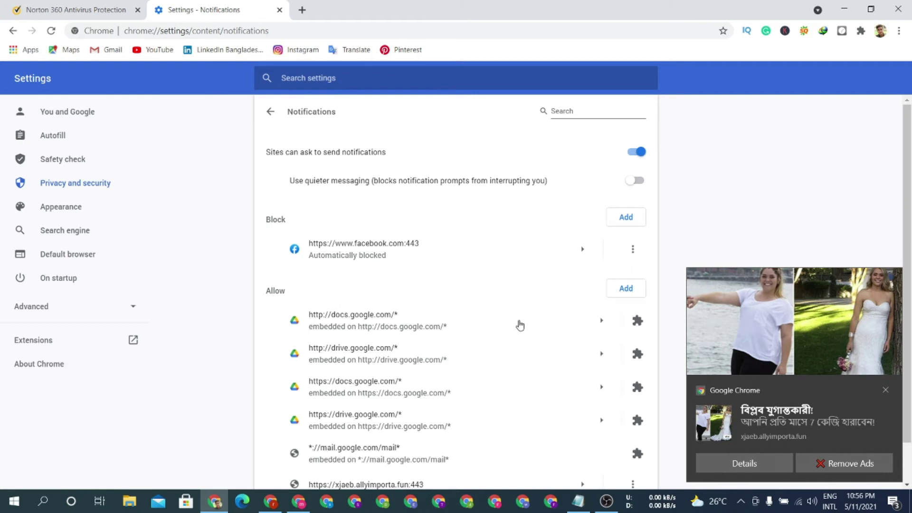
scroll(503, 320, "down", 2)
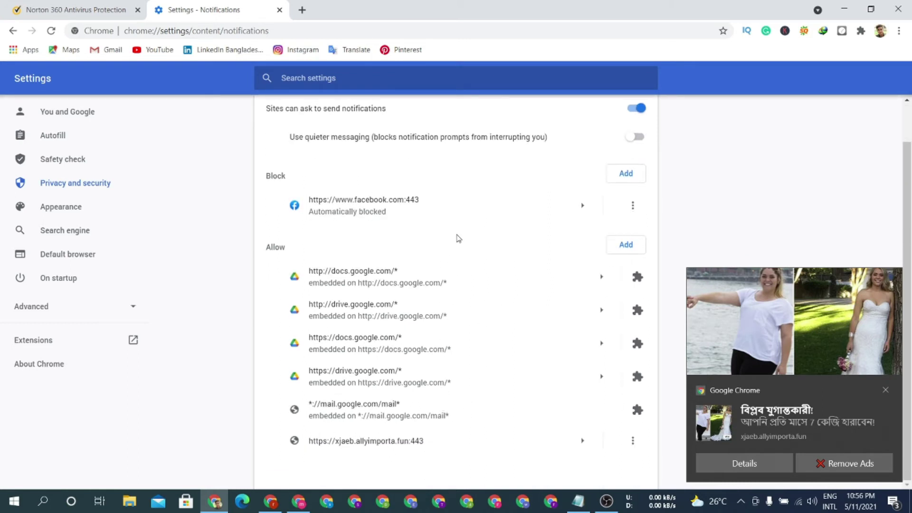
scroll(439, 350, "up", 2)
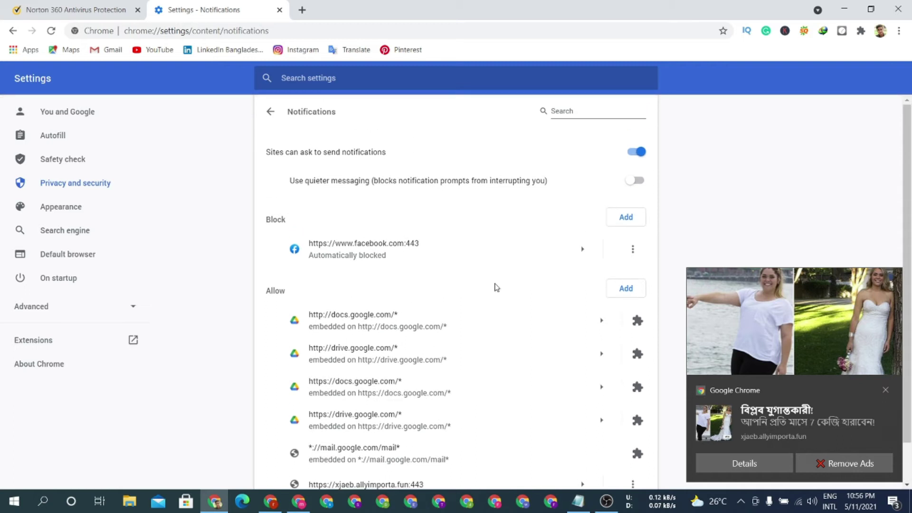
scroll(457, 430, "down", 2)
scroll(459, 408, "up", 2)
scroll(595, 327, "down", 2)
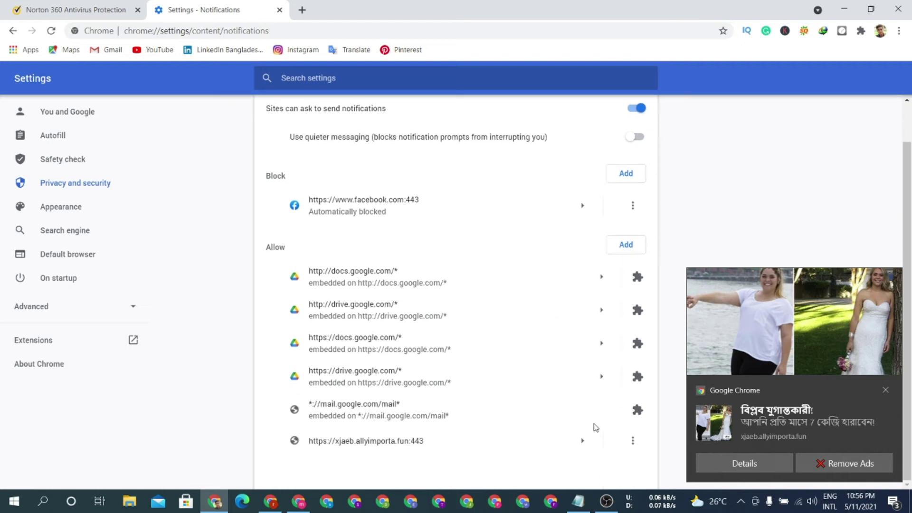
left_click(633, 440)
left_click(538, 457)
left_click(632, 441)
left_click(601, 439)
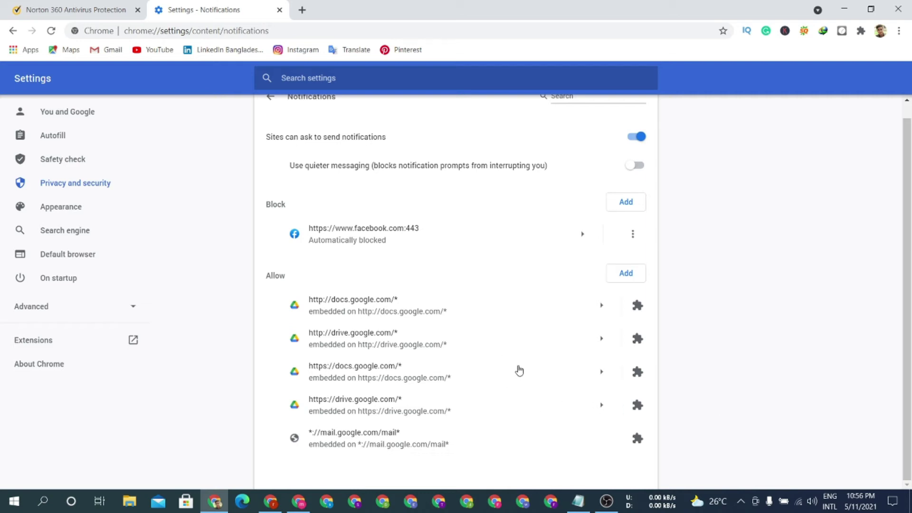
Turn "Sites can ask to send notifications" off and back on
scroll(518, 370, "up", 1)
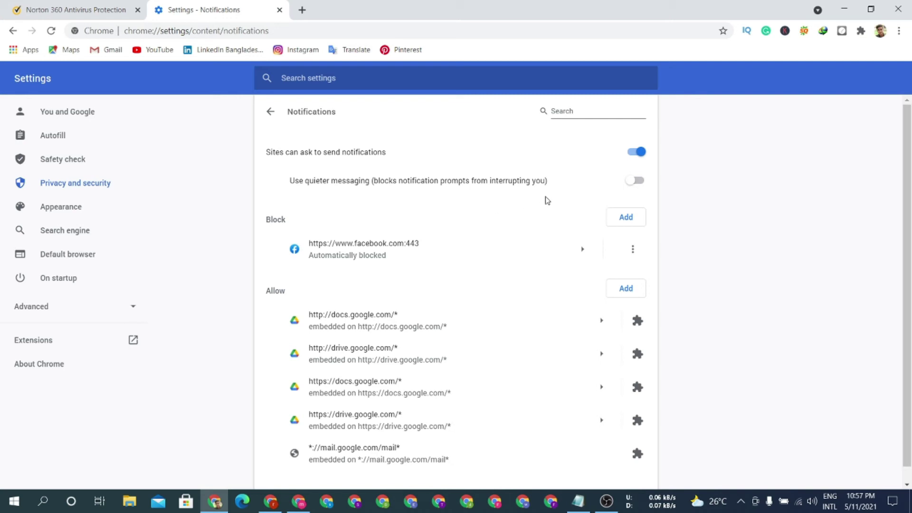
left_click(637, 155)
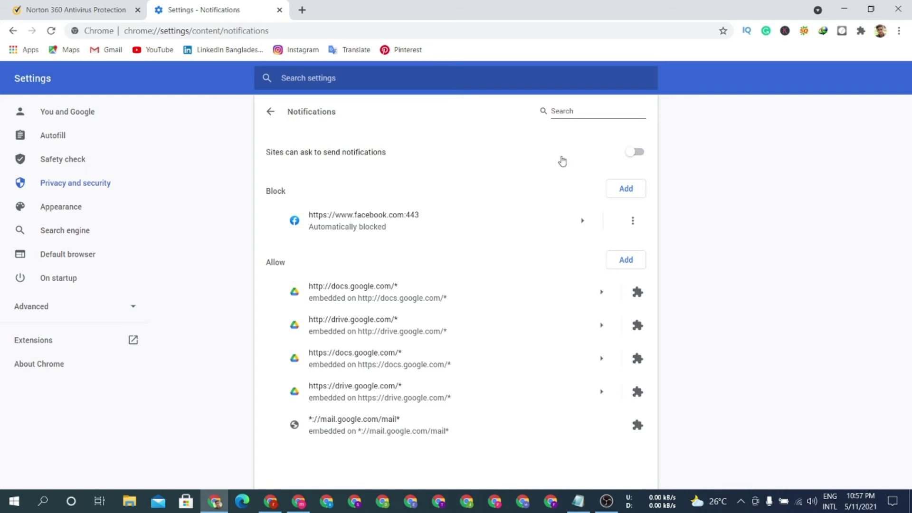
left_click(634, 152)
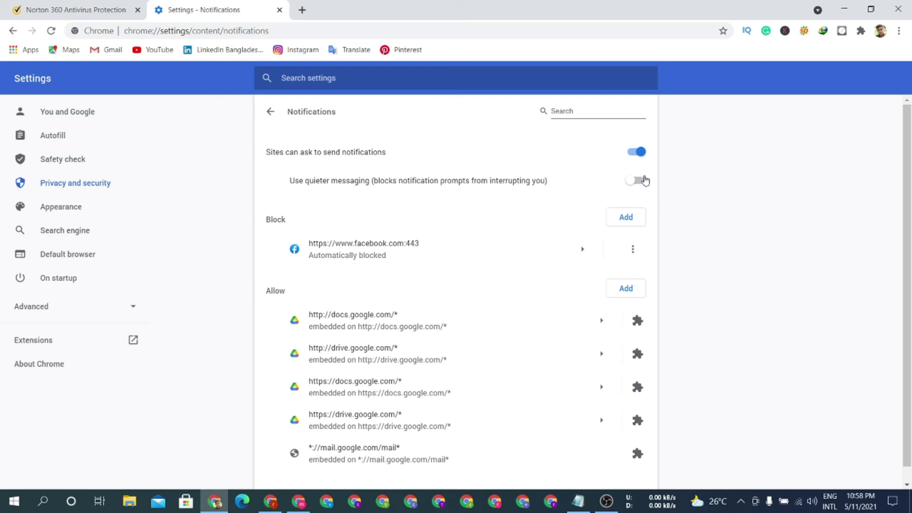
Close the Chrome window and refresh the desktop several times
left_click(899, 10)
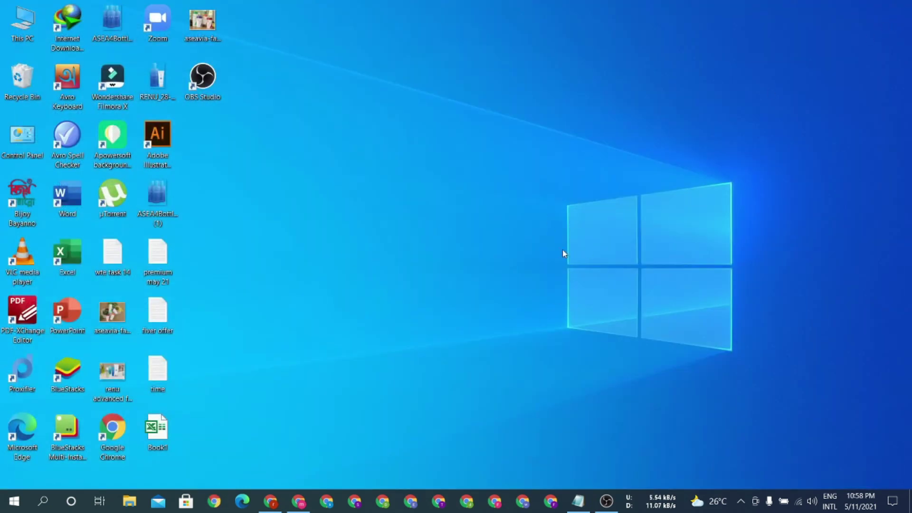
right_click(468, 186)
left_click(504, 221)
right_click(475, 188)
left_click(517, 222)
right_click(461, 87)
left_click(494, 122)
right_click(441, 133)
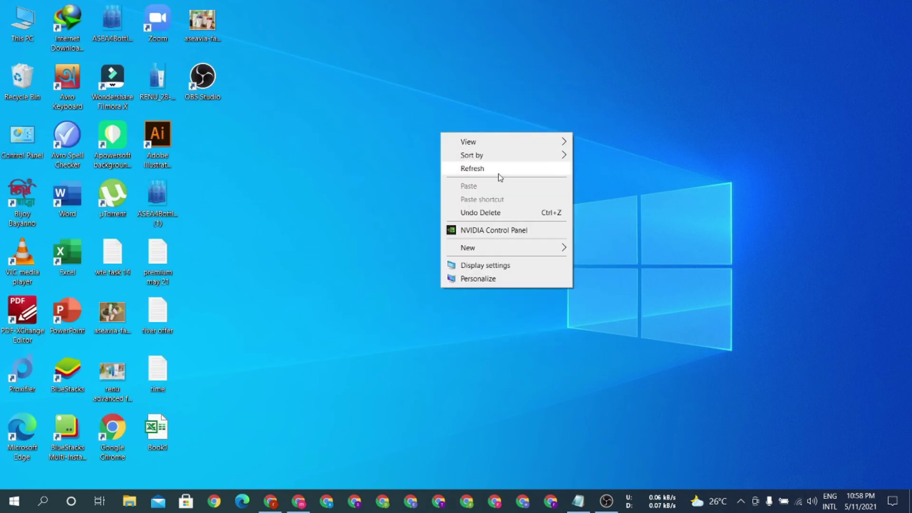
left_click(497, 172)
right_click(404, 175)
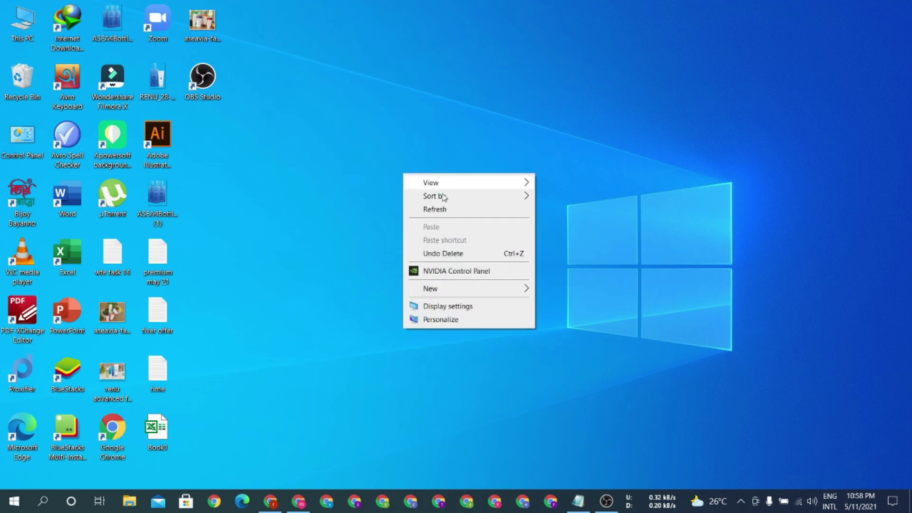
left_click(448, 209)
right_click(412, 173)
left_click(448, 207)
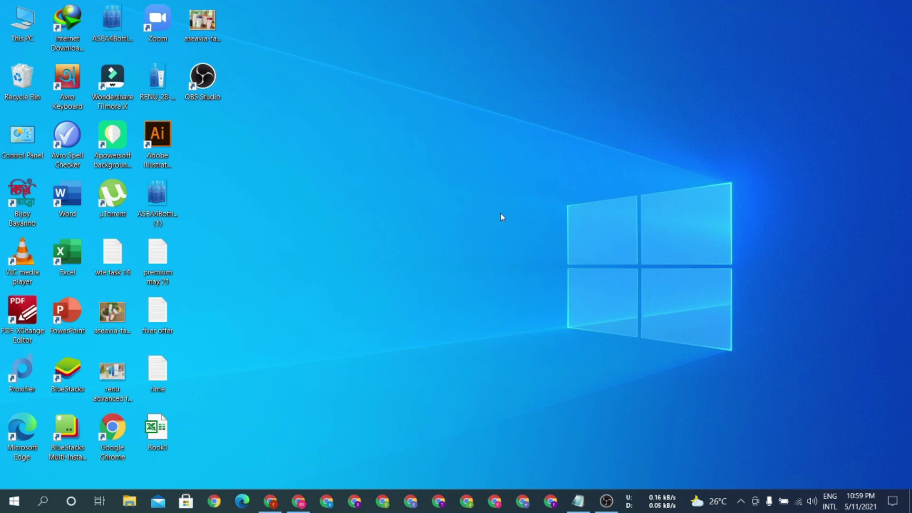
right_click(398, 194)
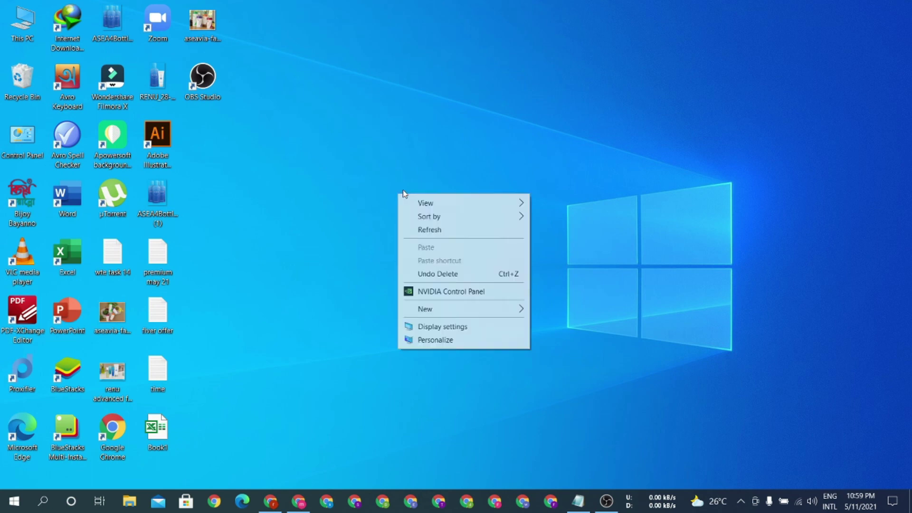
left_click(433, 230)
right_click(395, 178)
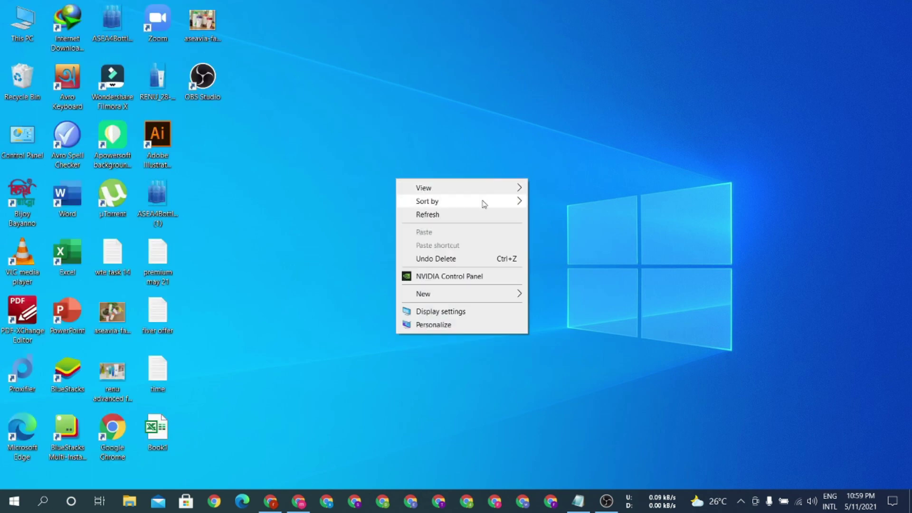
left_click(451, 215)
right_click(407, 166)
left_click(431, 203)
right_click(386, 181)
left_click(416, 216)
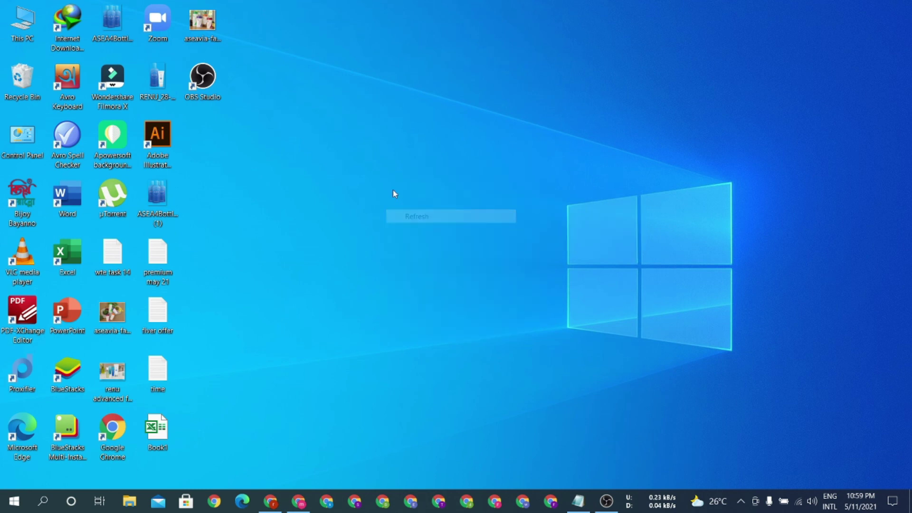
right_click(392, 188)
left_click(424, 223)
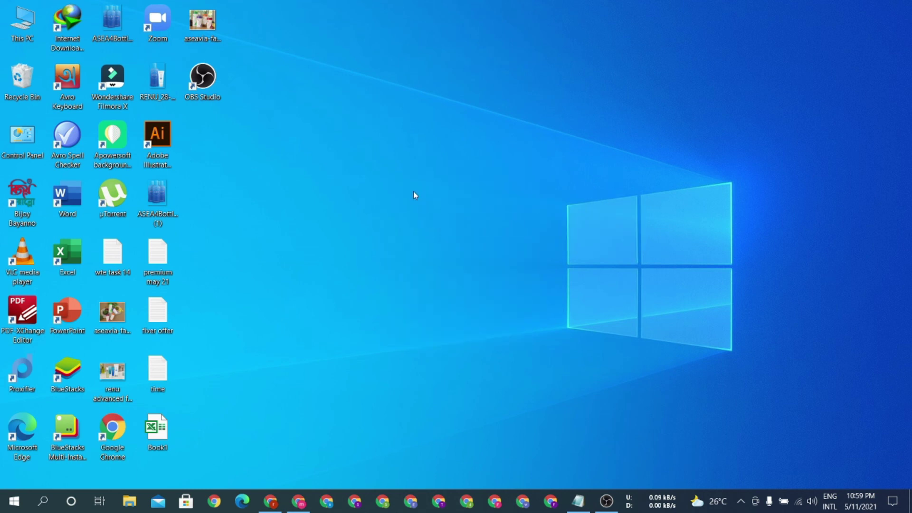